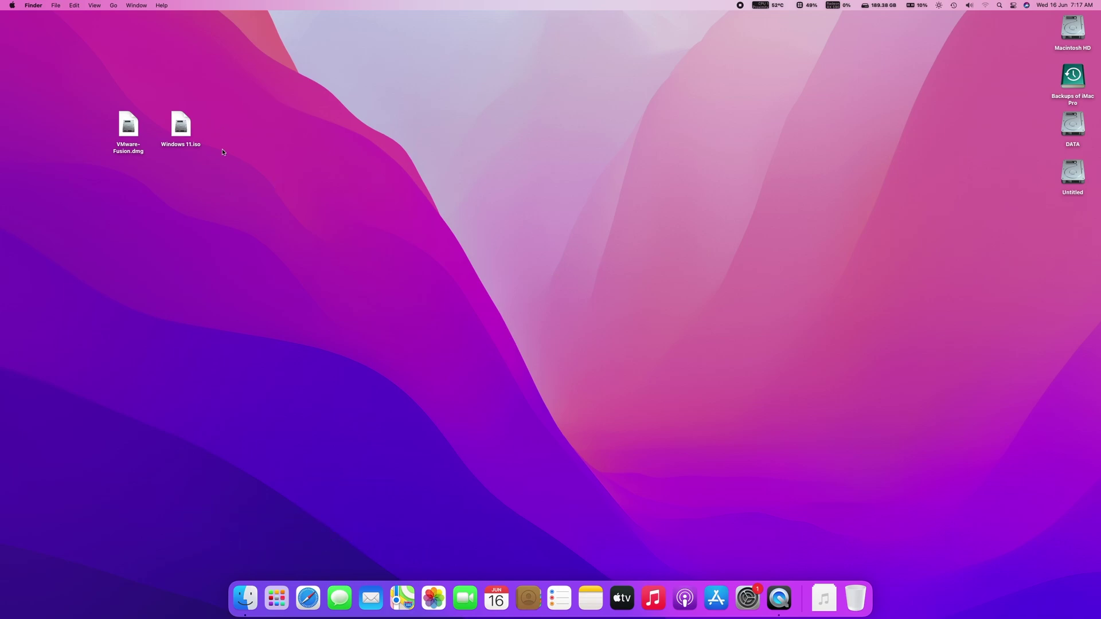
# Step: Mount VMware-Fusion.dmg and launch the VMware Fusion installer, authorising it with the admin password
pyautogui.click(129, 127)
pyautogui.doubleClick(129, 127)
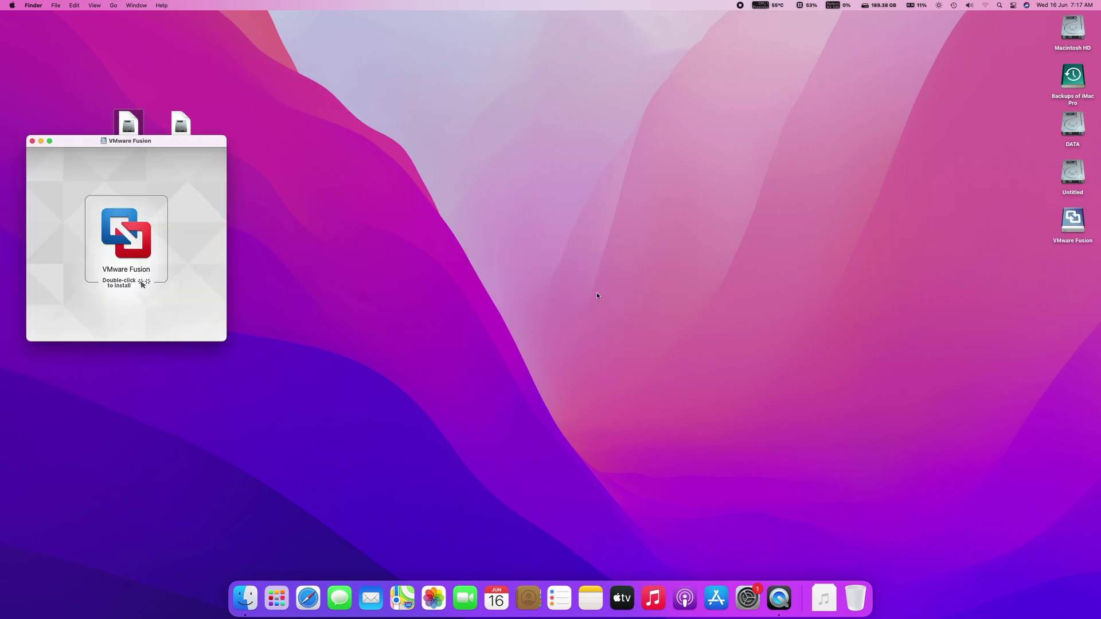
pyautogui.rightClick(136, 229)
pyautogui.click(153, 234)
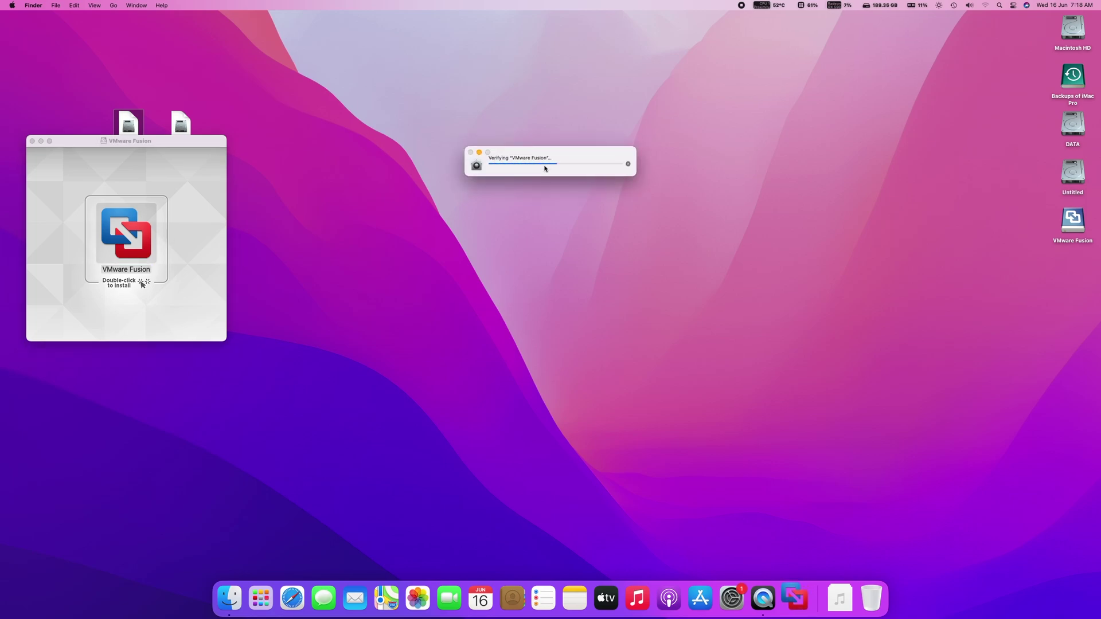
pyautogui.click(549, 212)
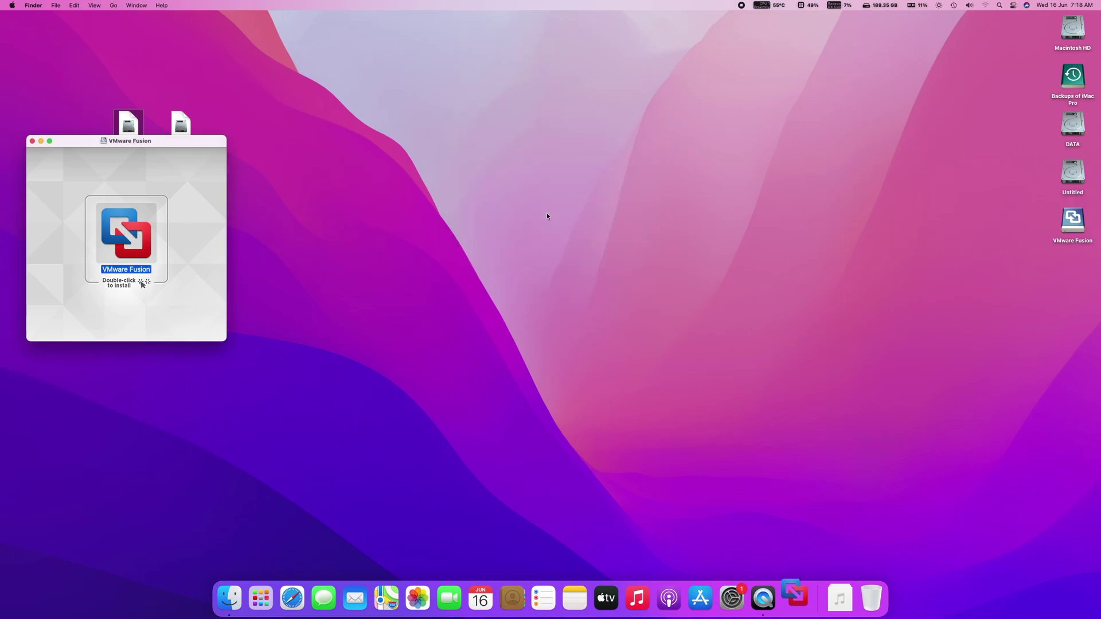
pyautogui.write('*')
pyautogui.press('Return')
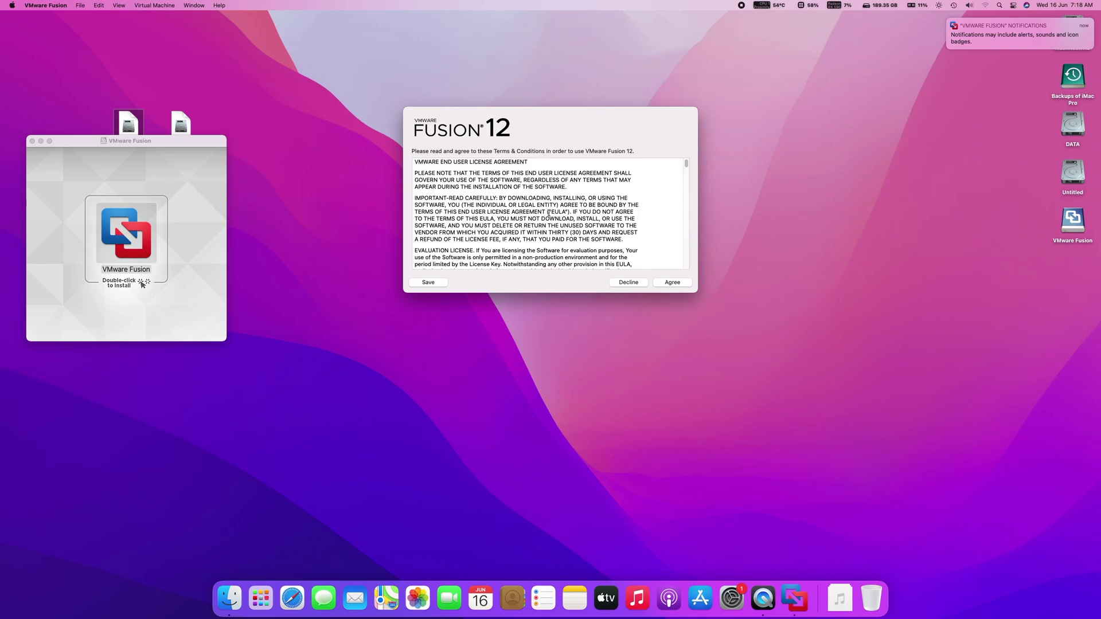
# Step: Accept the Fusion 12 licence and activate the 30-day trial, authorising with the admin password
pyautogui.click(671, 283)
pyautogui.click(508, 235)
pyautogui.click(668, 284)
pyautogui.write('•••')
pyautogui.press('Return')
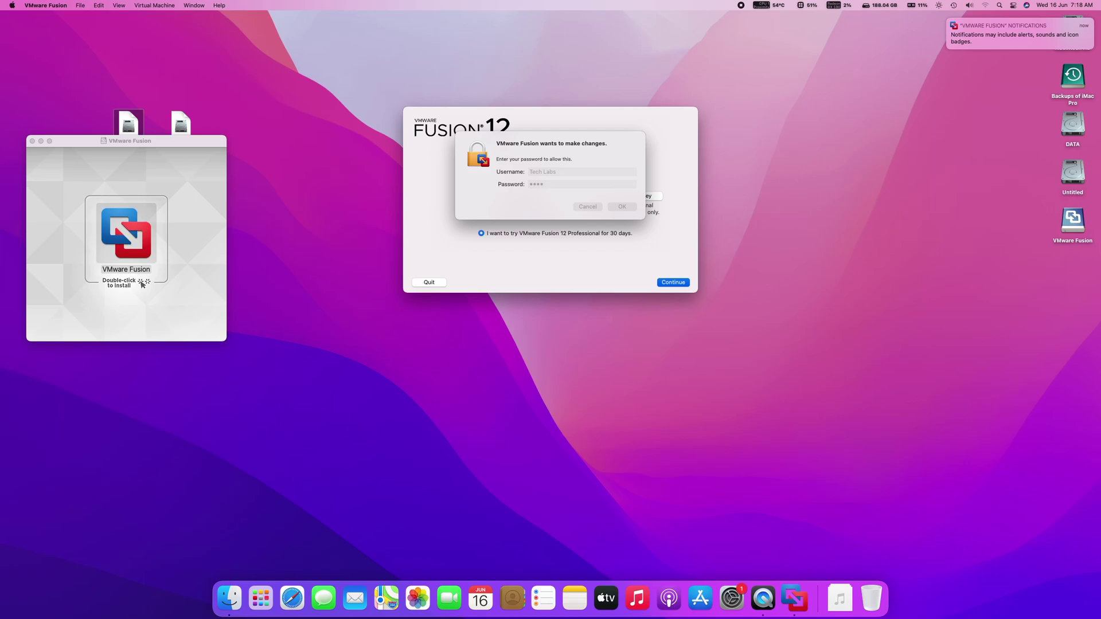
pyautogui.click(663, 285)
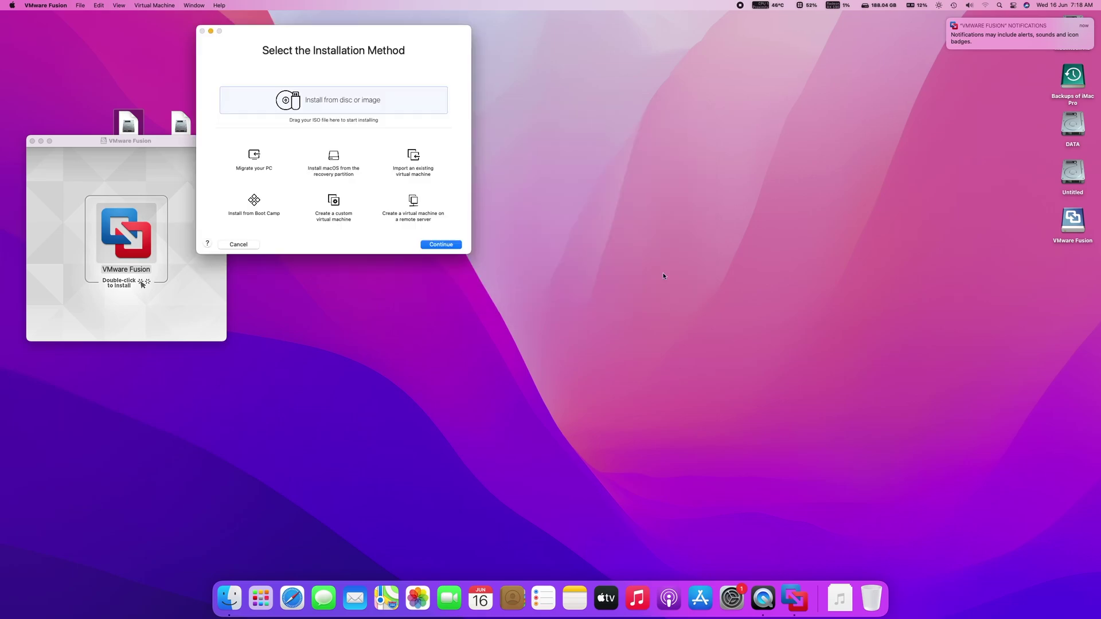
# Step: Close the installer volume window, eject the VMware Fusion volume and dismiss the notification
pyautogui.click(118, 140)
pyautogui.click(36, 141)
pyautogui.rightClick(1070, 221)
pyautogui.click(1020, 238)
pyautogui.click(946, 22)
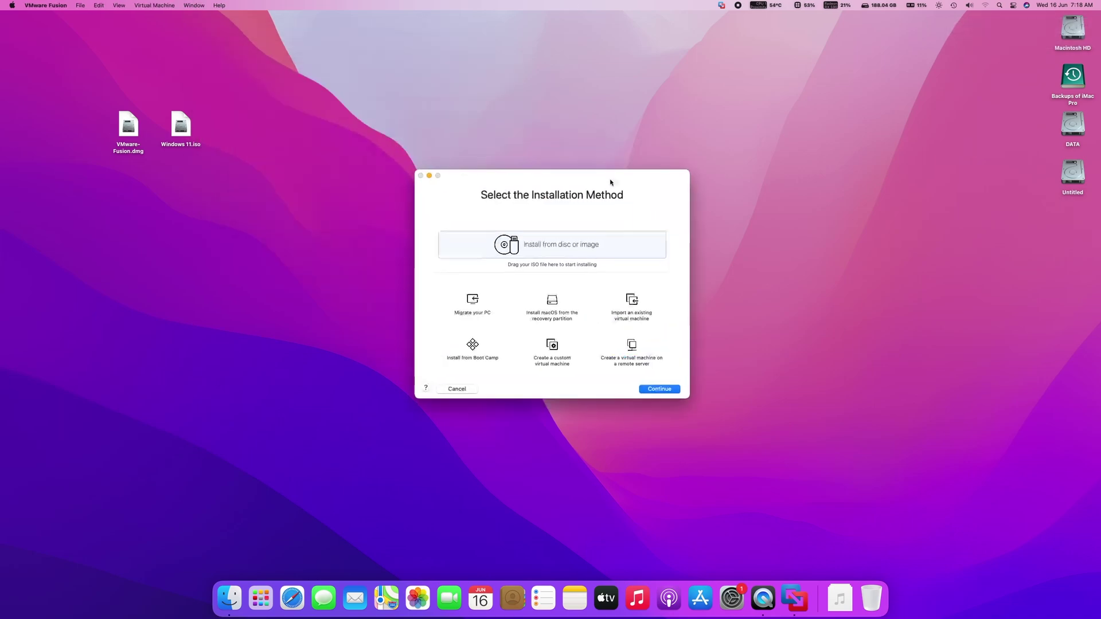
# Step: Start a new virtual machine from Windows 11.iso as Windows 10 x64 with UEFI firmware
pyautogui.moveTo(181, 126); pyautogui.dragTo(513, 258)
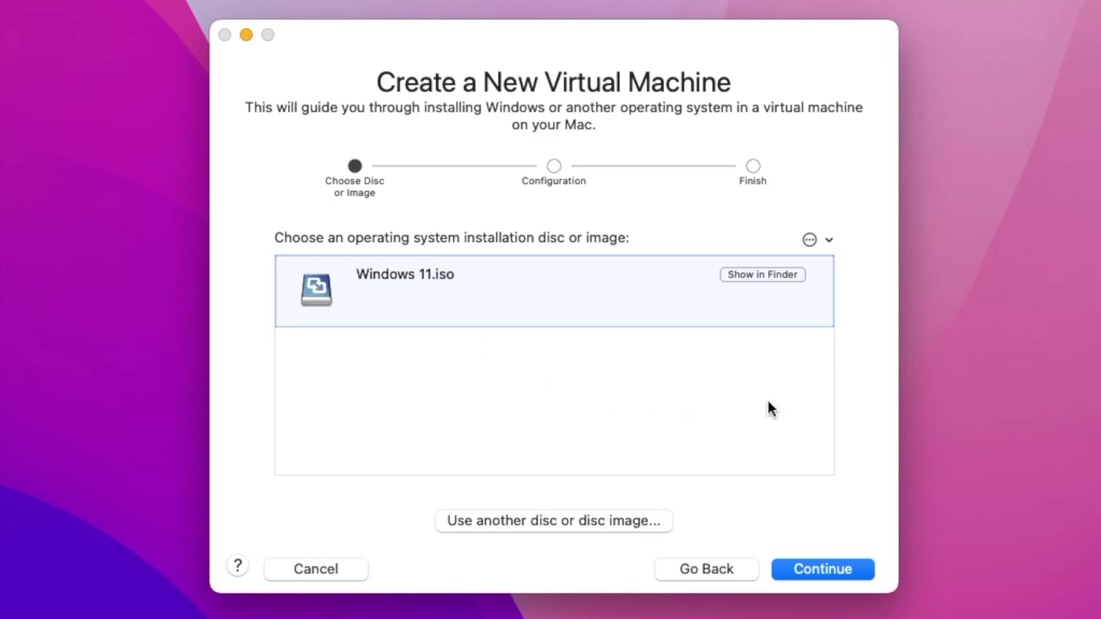
pyautogui.click(824, 573)
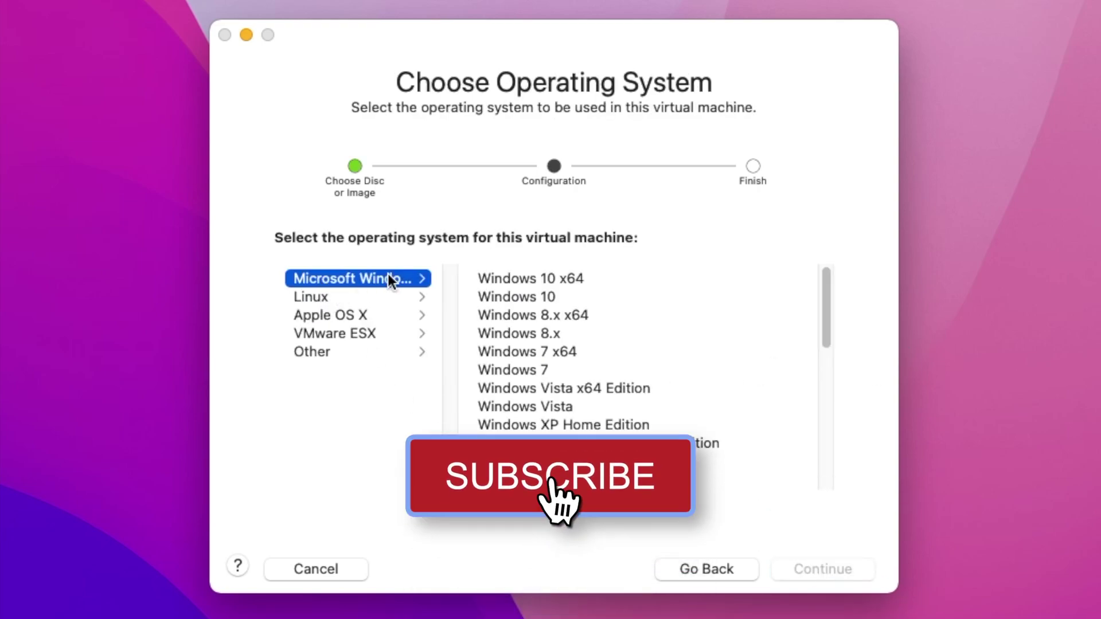
pyautogui.click(569, 278)
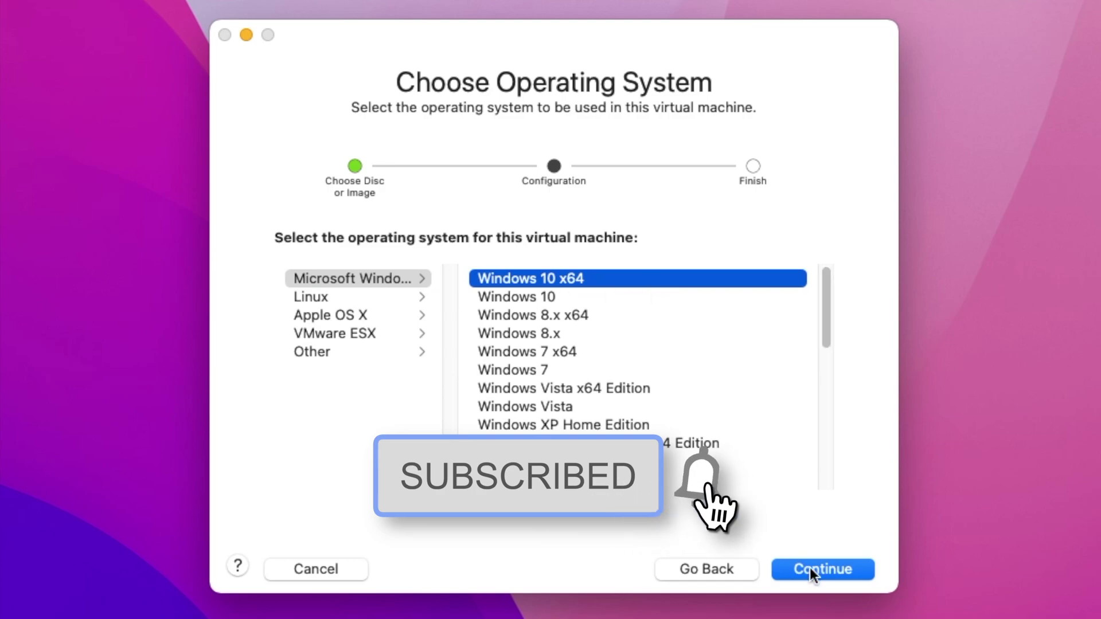
pyautogui.click(811, 569)
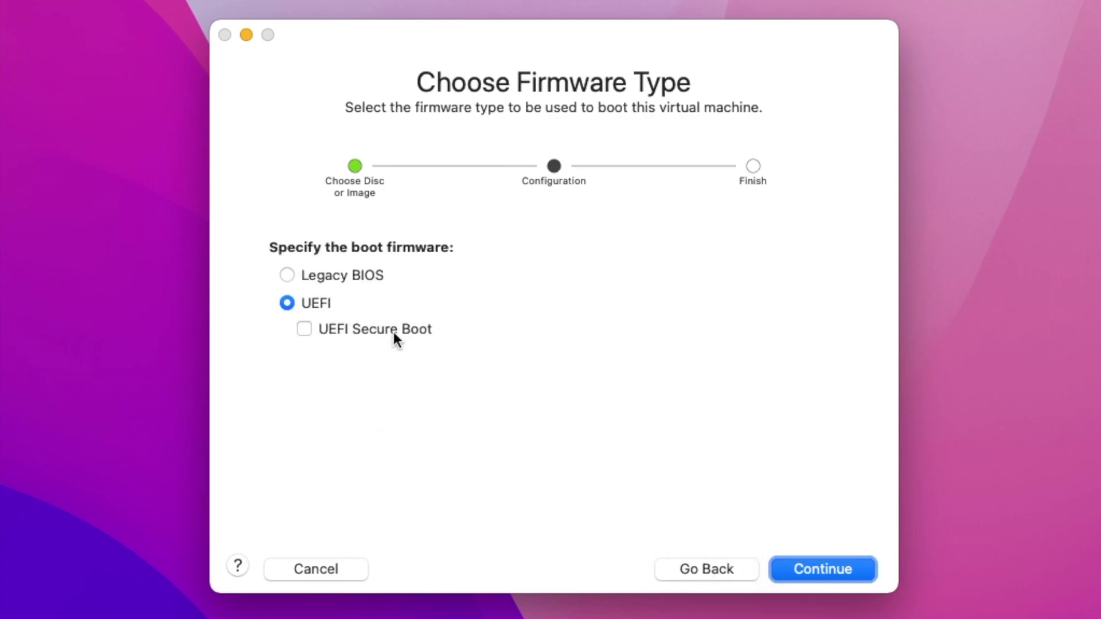
pyautogui.click(802, 575)
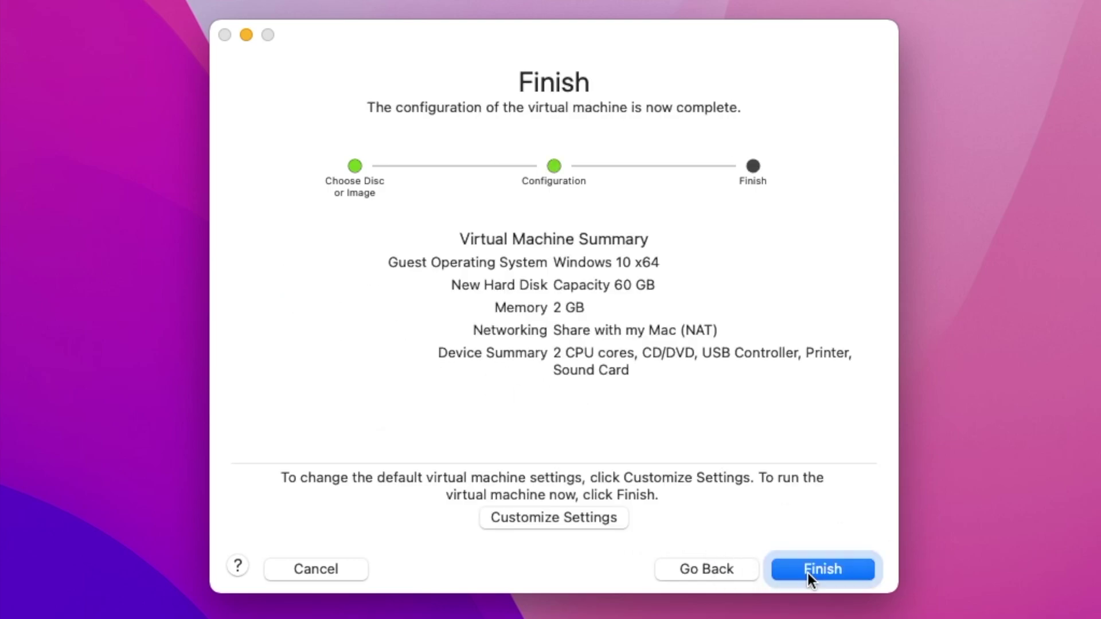
# Step: Choose Customize Settings and begin renaming the machine to Windows 11
pyautogui.click(589, 519)
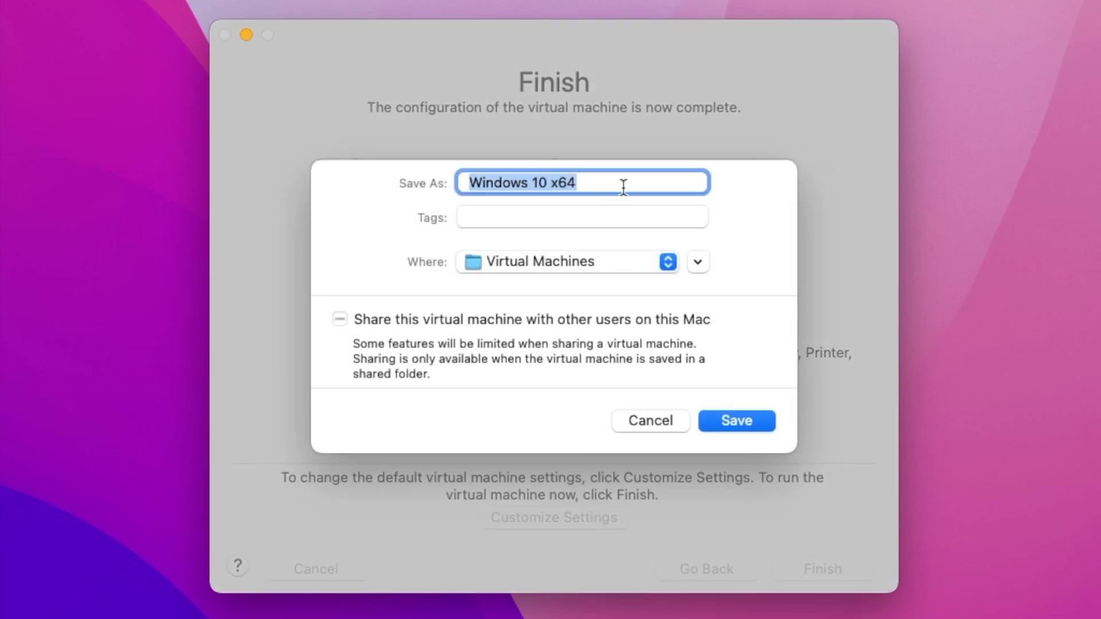
pyautogui.click(623, 186)
pyautogui.press('BackSpace')
pyautogui.press('BackSpace')
pyautogui.press('BackSpace')
pyautogui.press('BackSpace')
pyautogui.press('BackSpace')
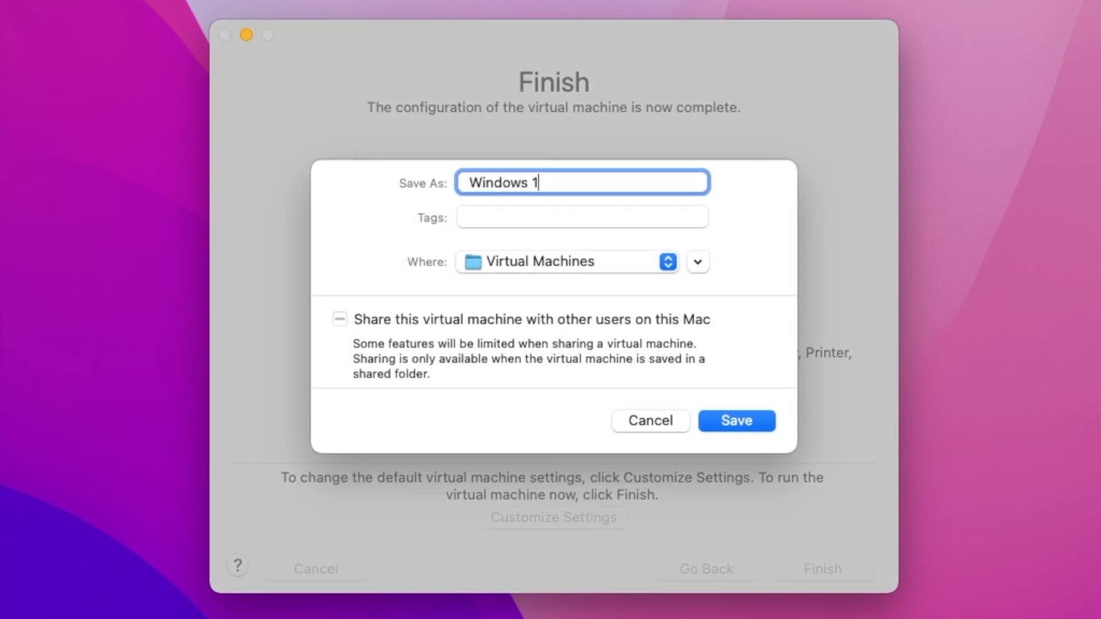
# Step: Save the VM as 'Windows 11' and give it 4 processor cores and 6656 MB memory
pyautogui.write('1')
pyautogui.click(732, 425)
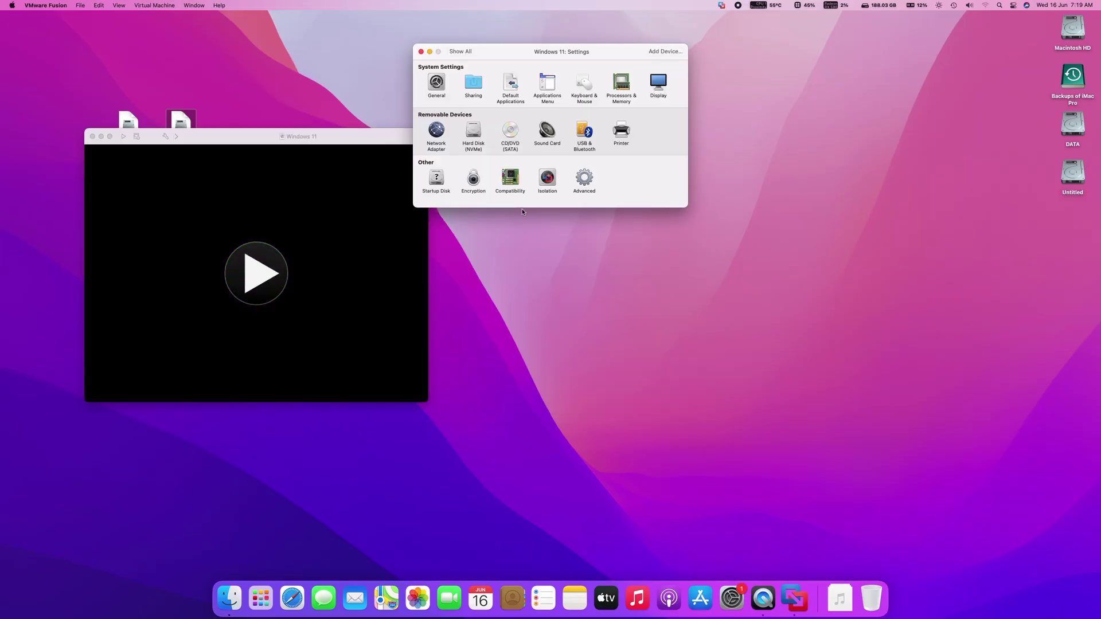
pyautogui.click(627, 79)
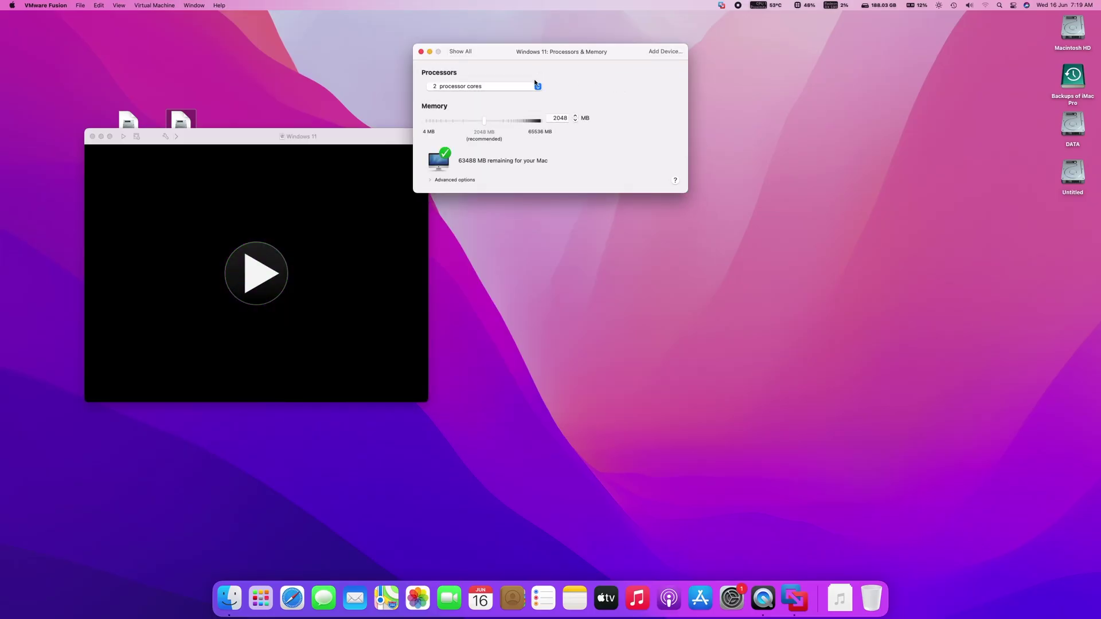
pyautogui.click(536, 85)
pyautogui.click(535, 109)
pyautogui.moveTo(484, 125); pyautogui.dragTo(522, 124)
# Step: Close the settings, centre the VM window and power on the Windows 11 virtual machine
pyautogui.click(459, 51)
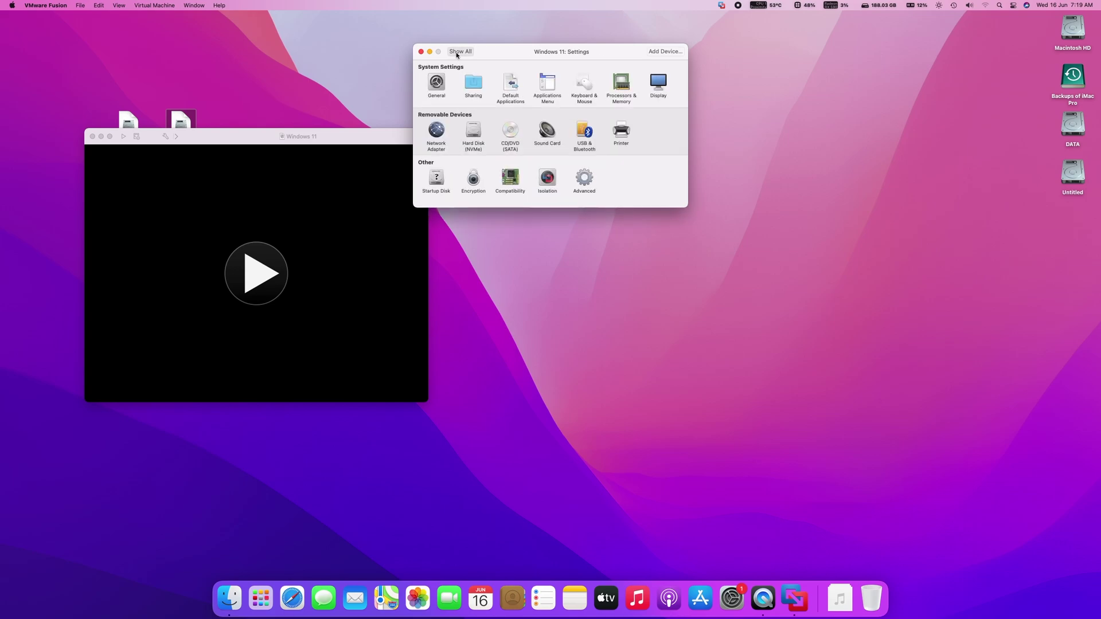
pyautogui.click(420, 52)
pyautogui.moveTo(373, 139); pyautogui.dragTo(674, 153)
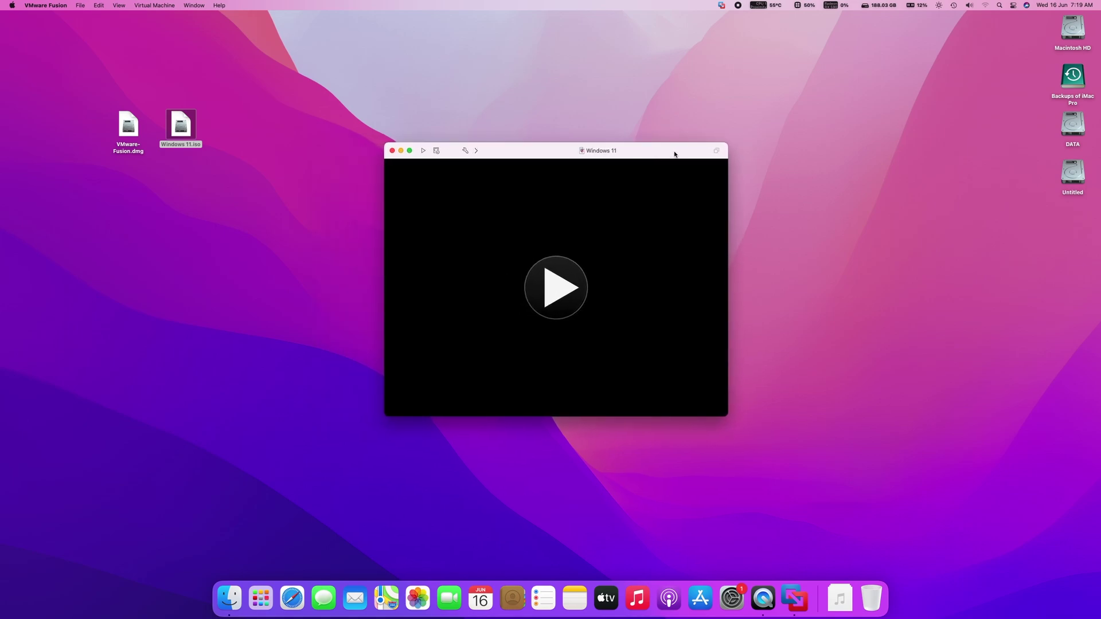
pyautogui.click(823, 202)
pyautogui.click(594, 154)
pyautogui.click(575, 287)
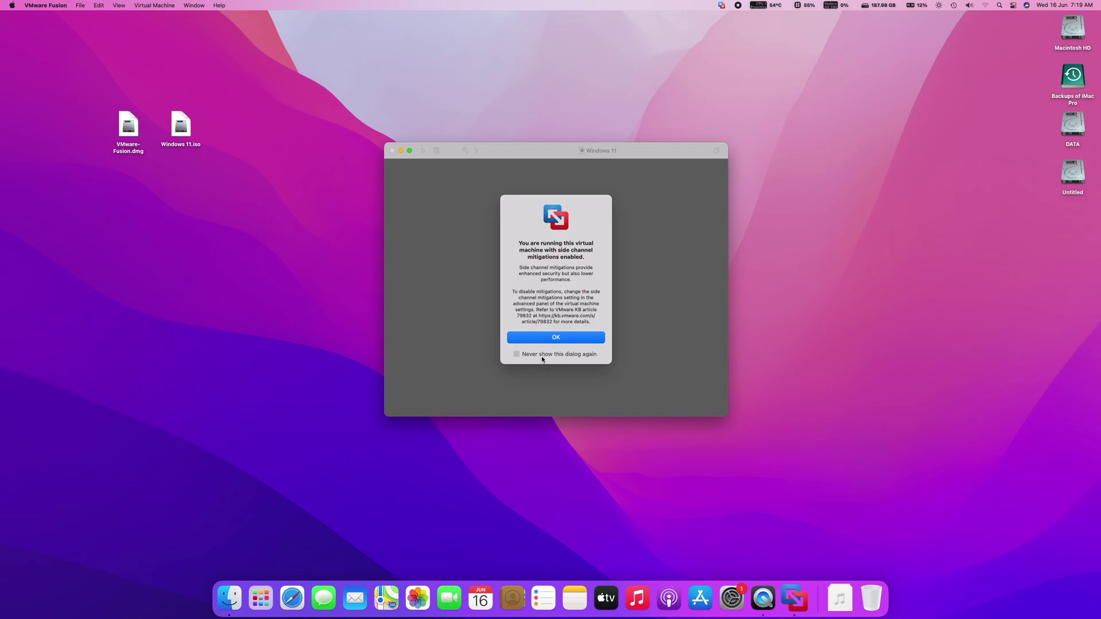
# Step: Dismiss the mitigations notice, boot from the Windows disc and start installation with default language settings
pyautogui.click(556, 338)
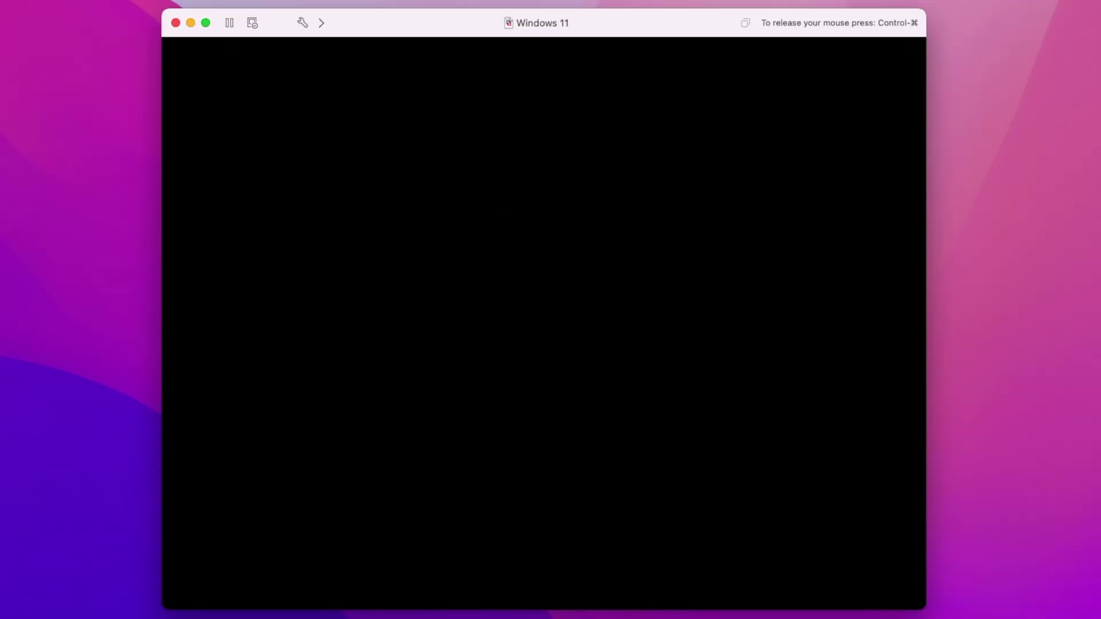
pyautogui.press('Return')
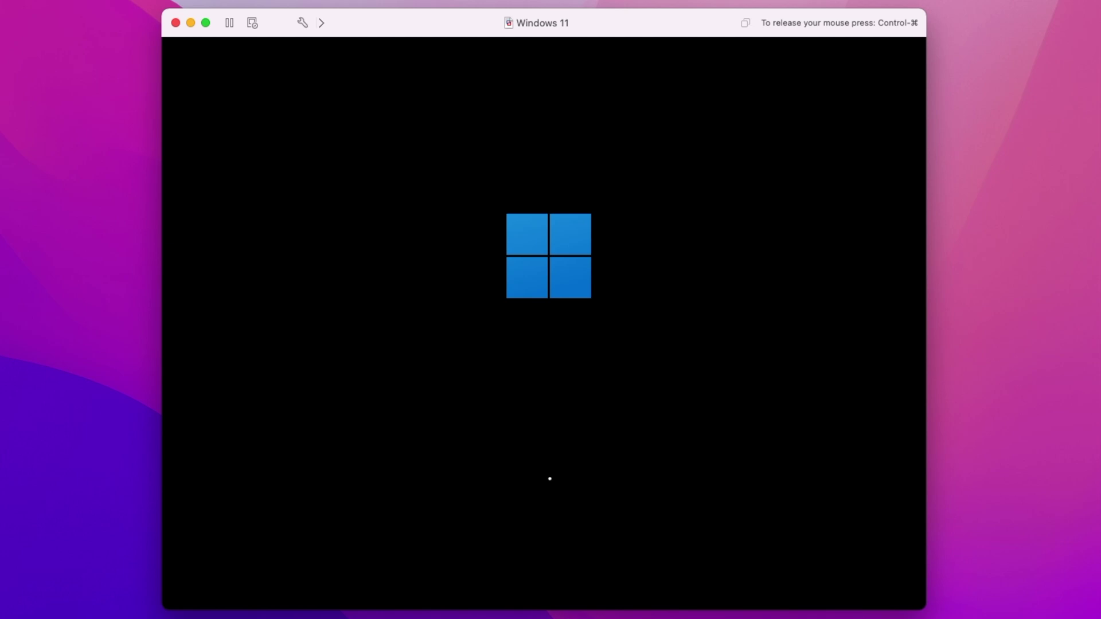
pyautogui.press('ctrl+super')
pyautogui.moveTo(413, 29); pyautogui.dragTo(376, 19)
pyautogui.click(375, 87)
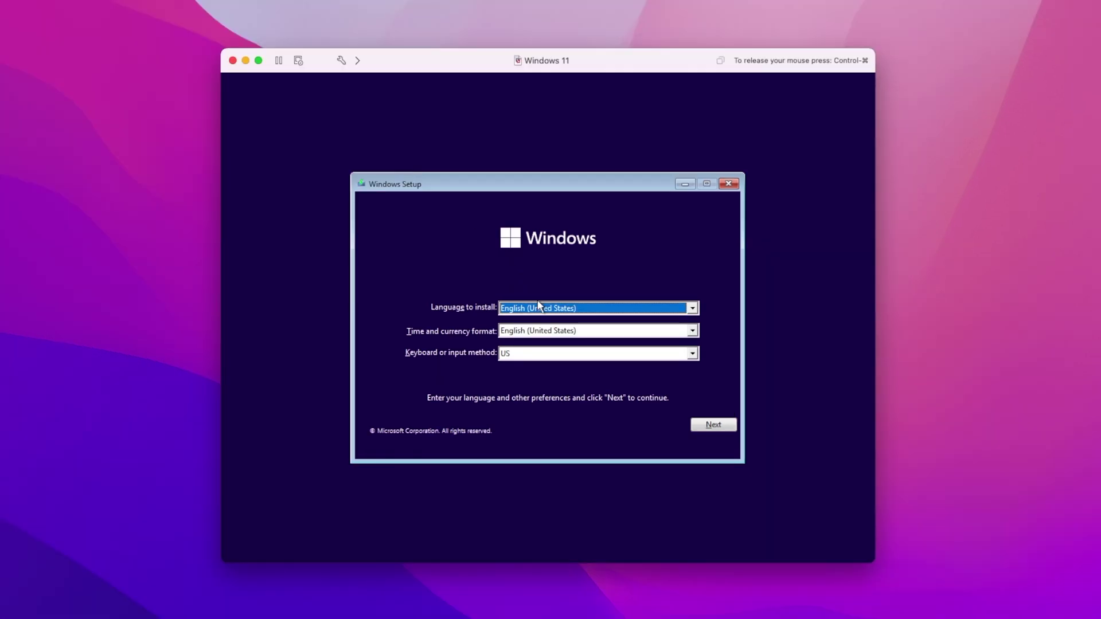
pyautogui.click(711, 425)
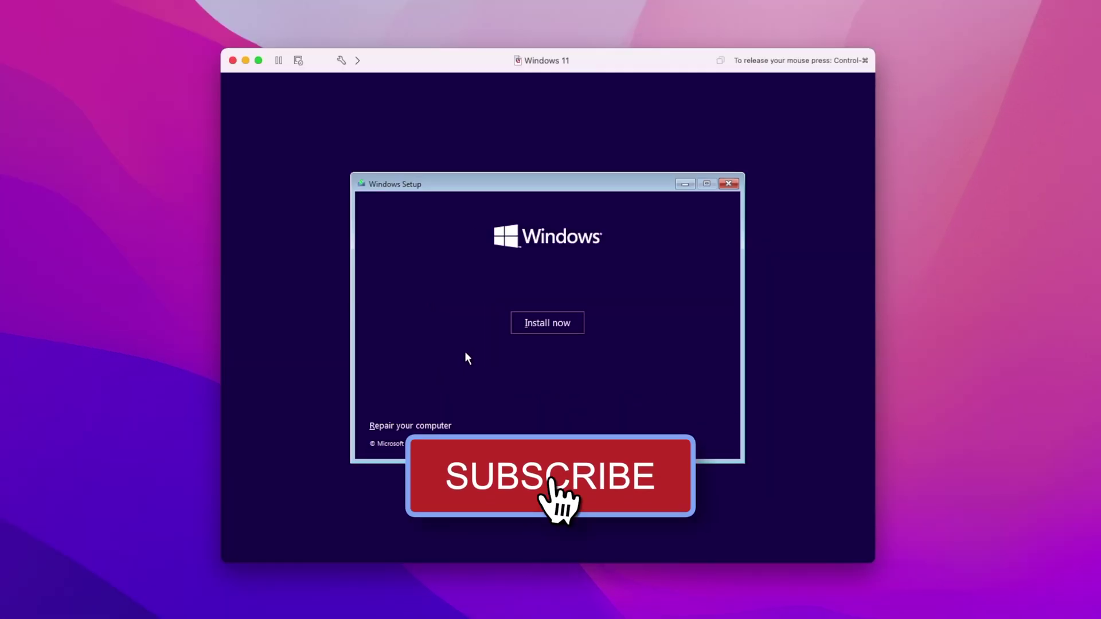
pyautogui.click(518, 328)
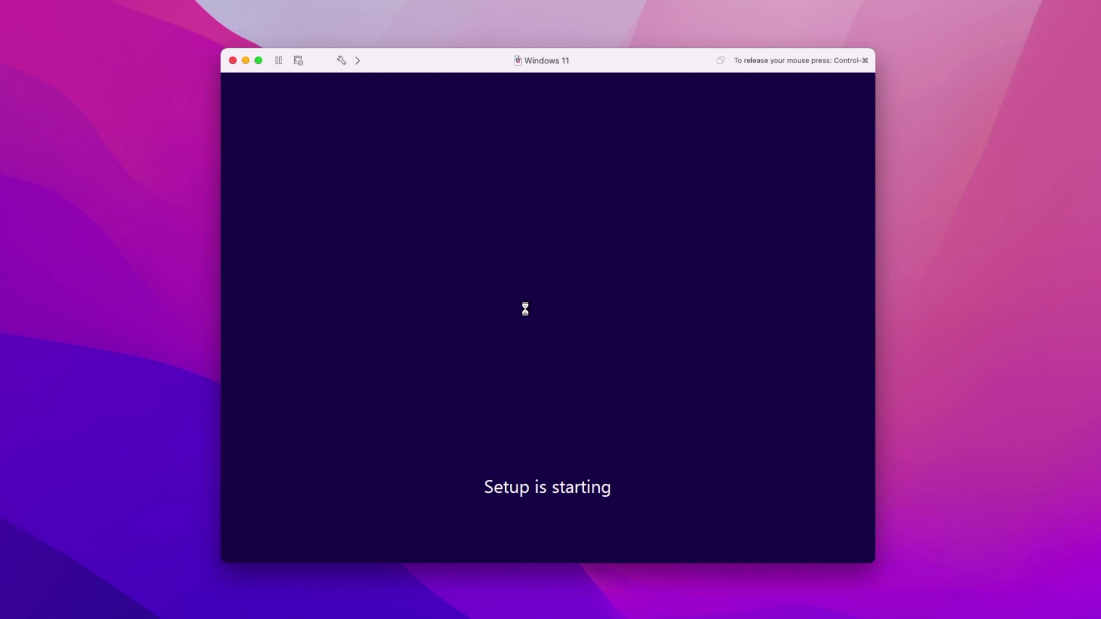
# Step: Skip the product key, choose Windows 11 Pro, accept the licence terms and pick Custom install
pyautogui.click(579, 434)
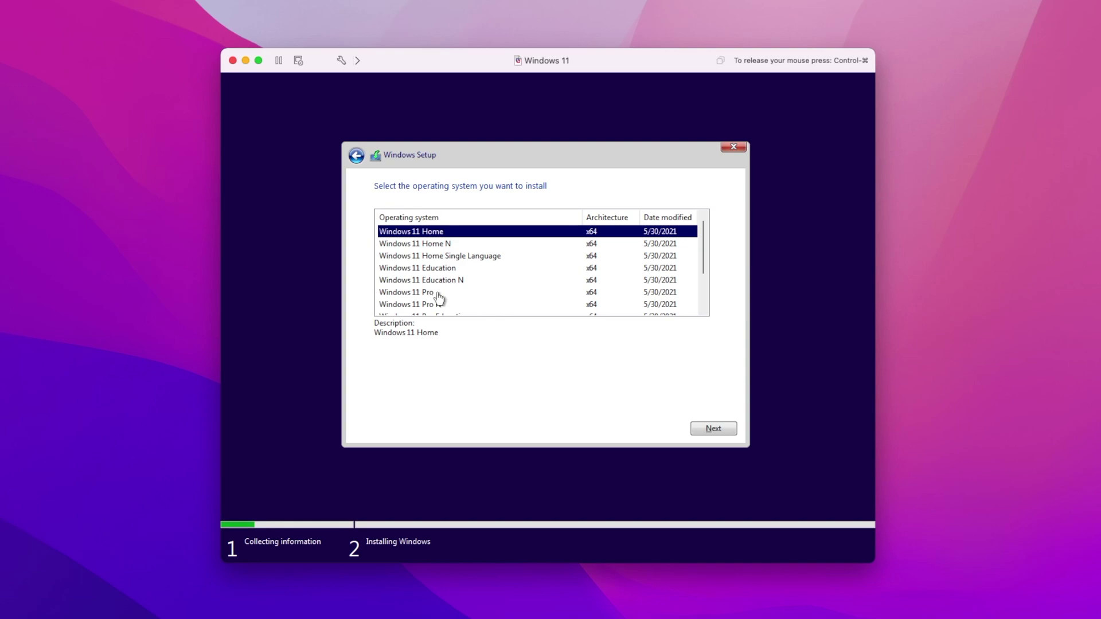
pyautogui.click(437, 294)
pyautogui.click(701, 425)
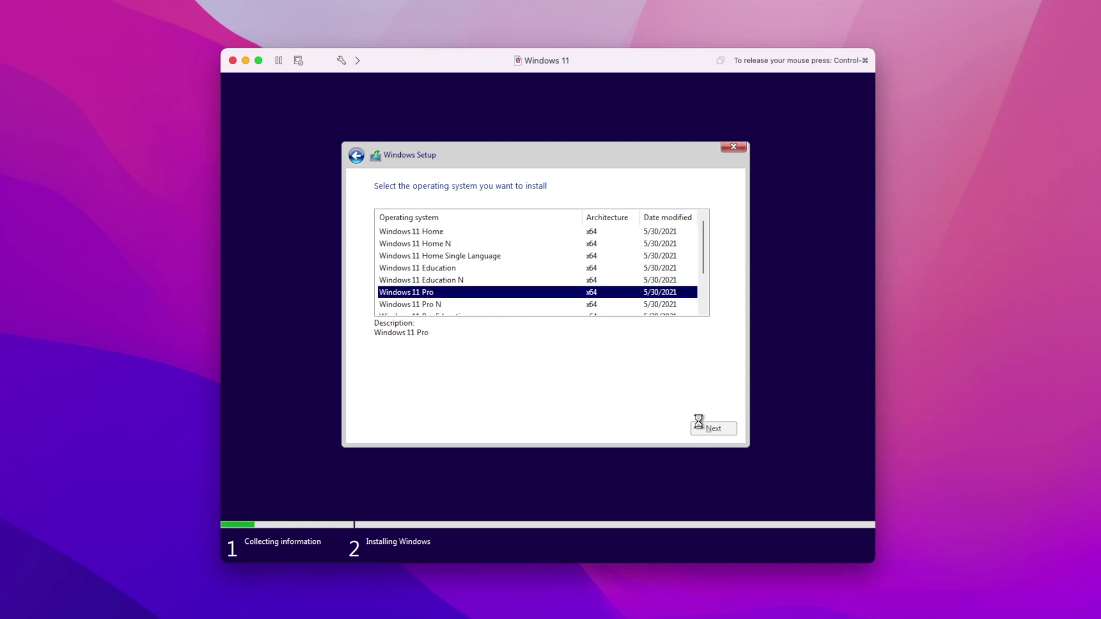
pyautogui.click(586, 405)
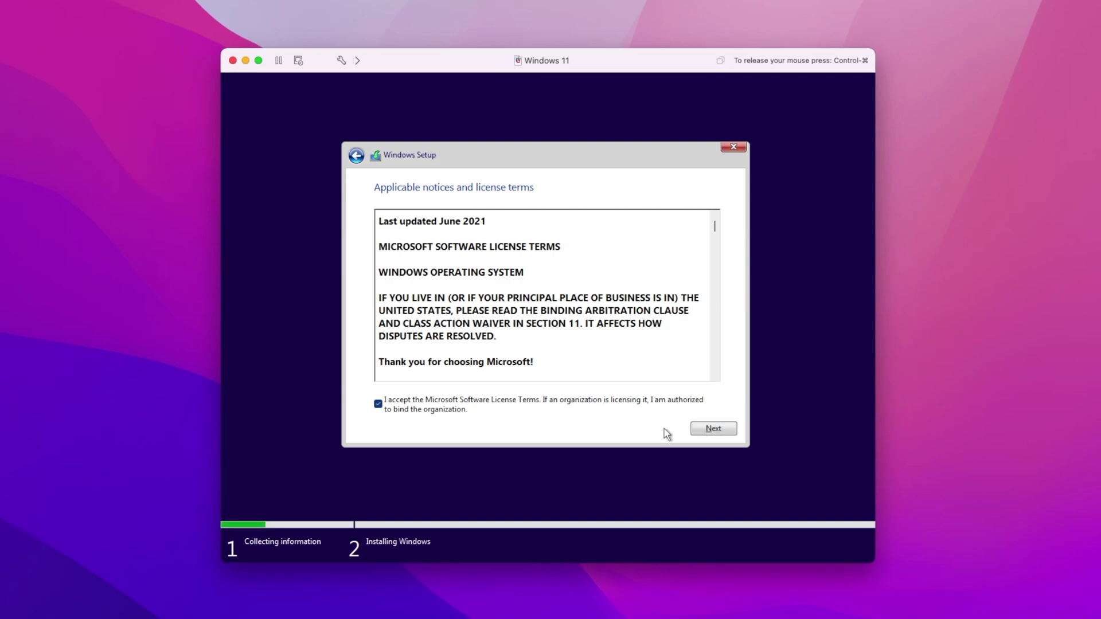
pyautogui.click(728, 431)
pyautogui.click(605, 321)
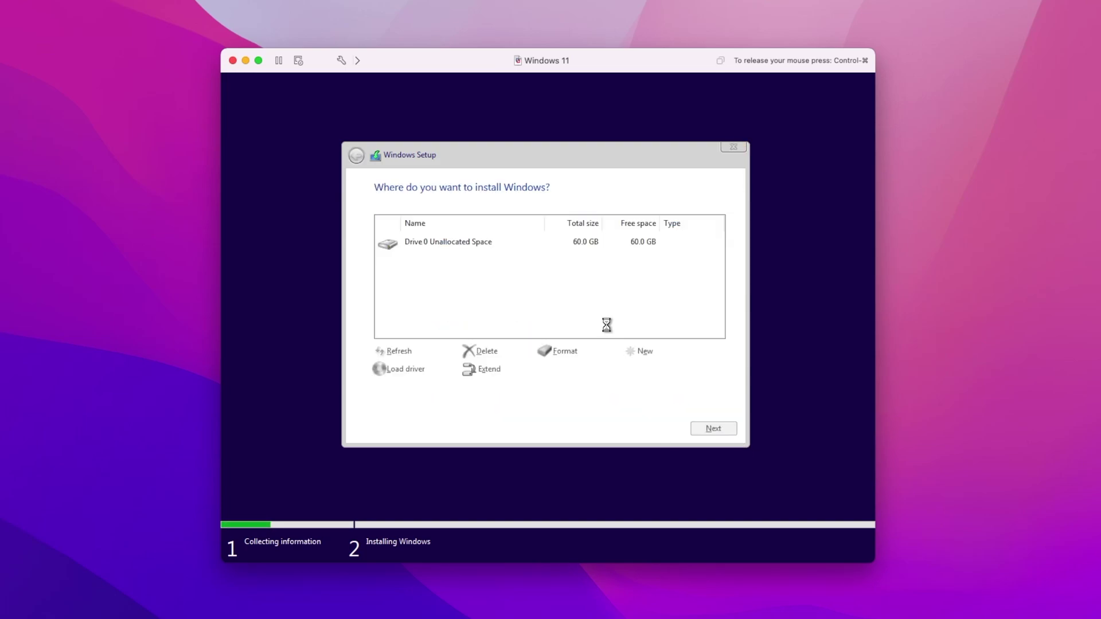
# Step: Install Windows onto Drive 0's unallocated space and let setup run through its restarts
pyautogui.click(716, 429)
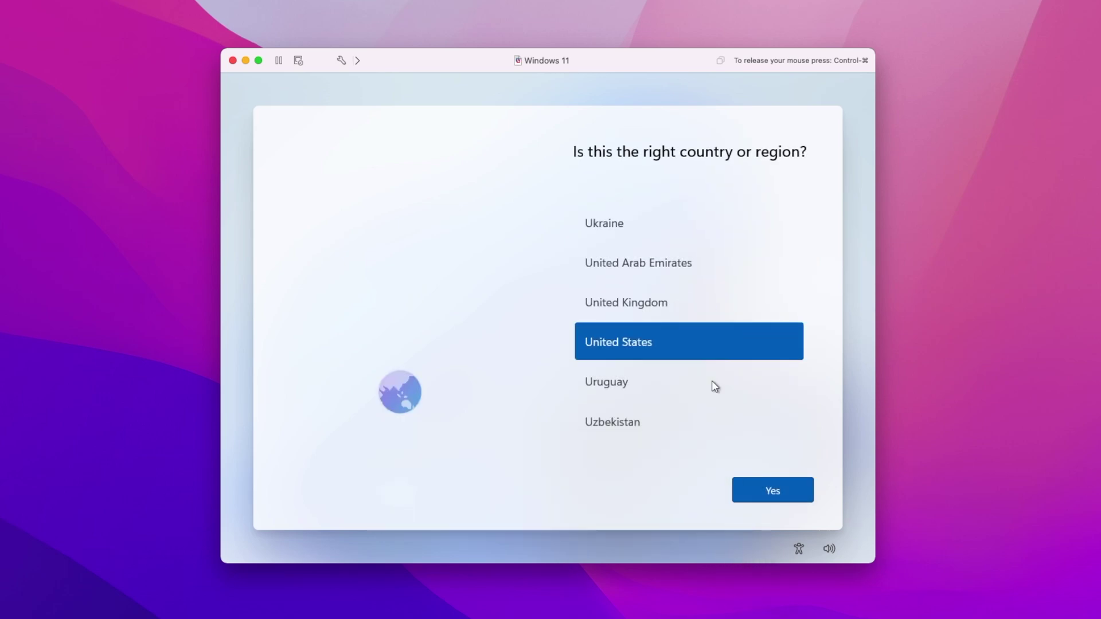
# Step: Confirm United States as region and US as keyboard, skipping a second keyboard layout
pyautogui.click(788, 488)
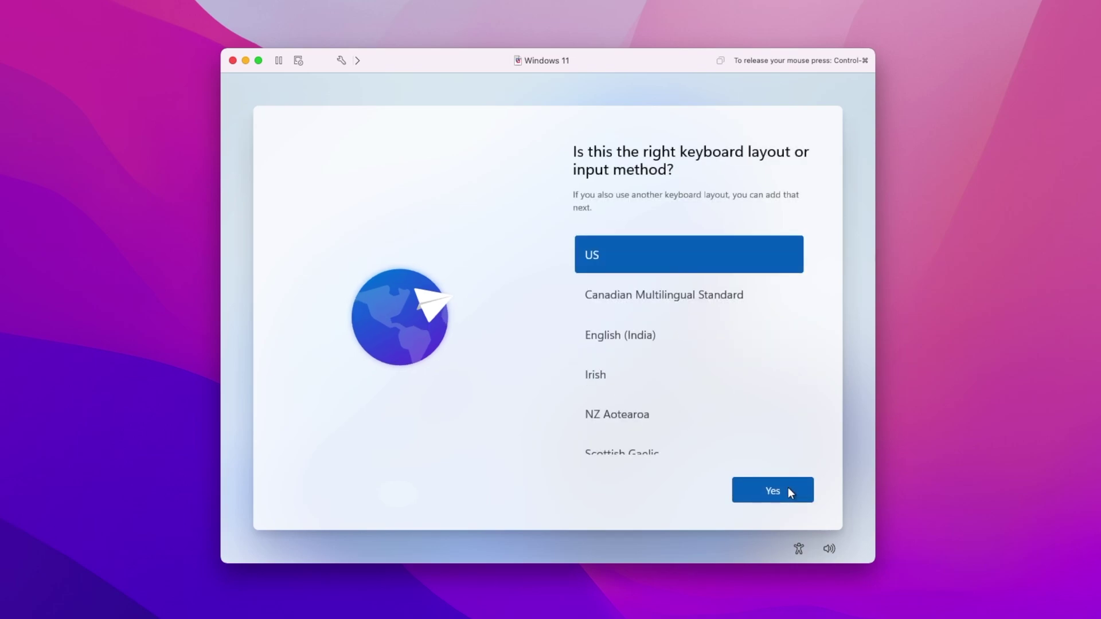
pyautogui.click(787, 488)
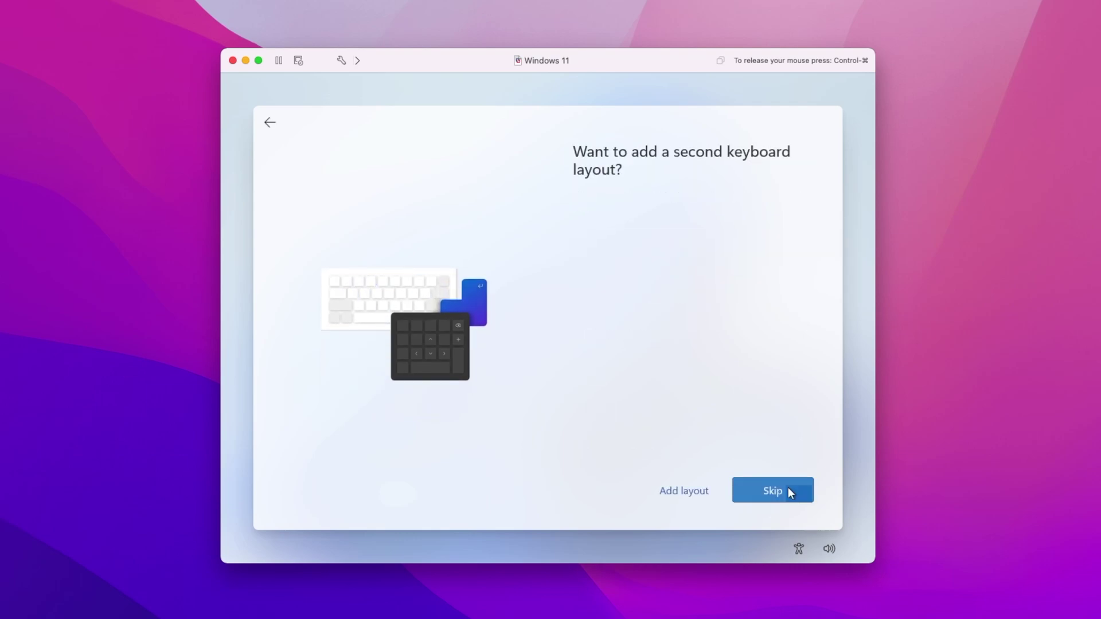
pyautogui.click(789, 490)
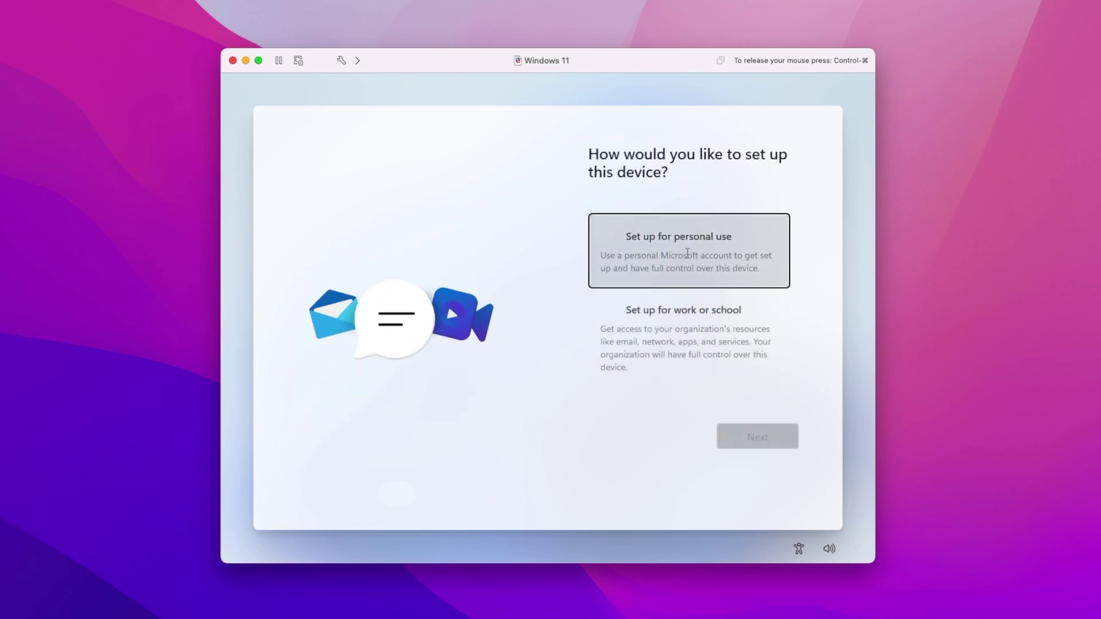
# Step: Choose personal-use setup and switch to an offline account with the limited experience
pyautogui.click(705, 271)
pyautogui.click(742, 439)
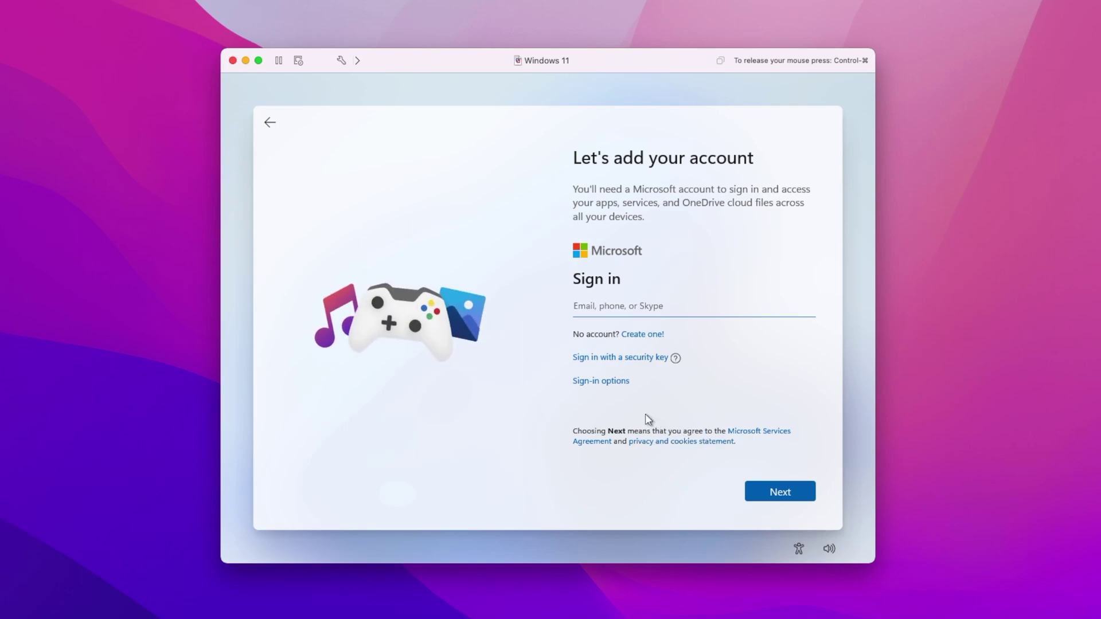
pyautogui.click(613, 384)
pyautogui.click(630, 367)
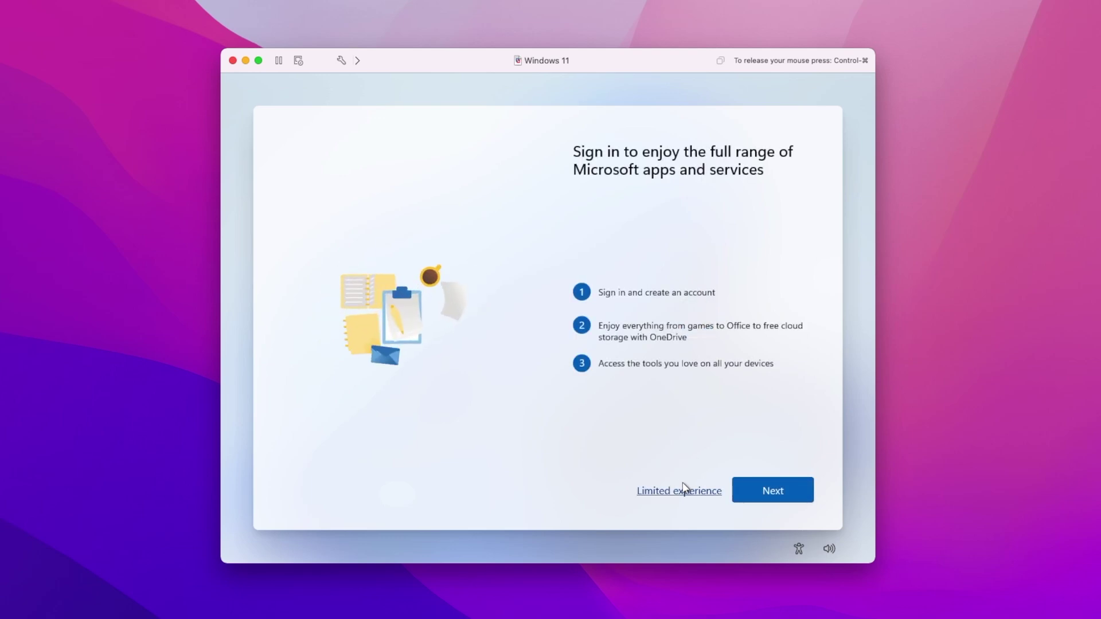
pyautogui.click(682, 484)
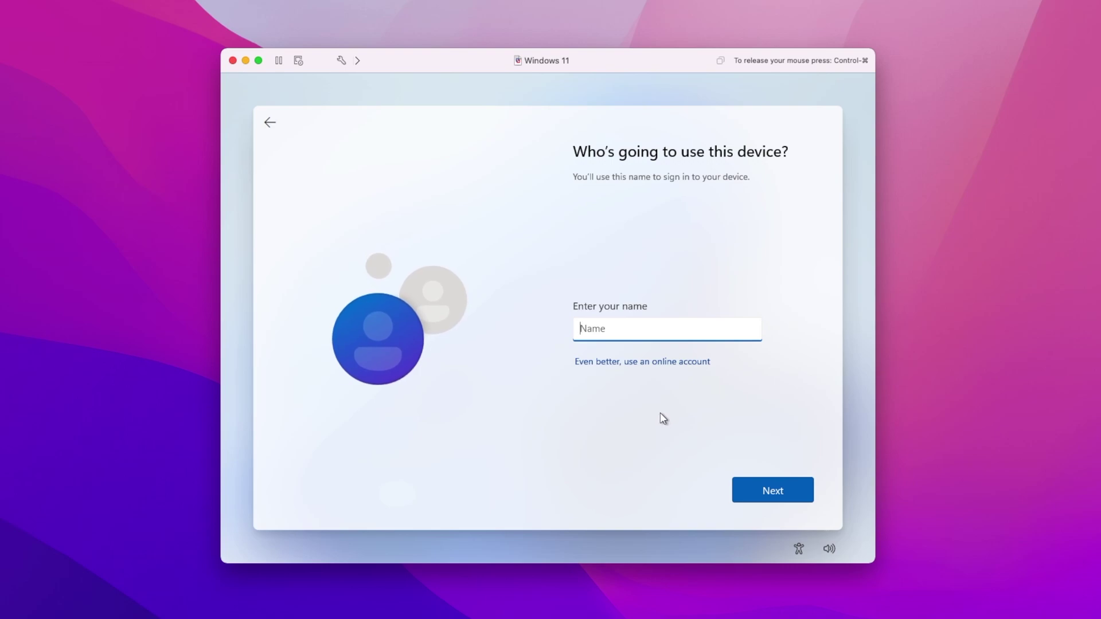
# Step: Enter a local account name and leave the password blank
pyautogui.write('Tech Labs')
pyautogui.click(748, 491)
pyautogui.click(752, 493)
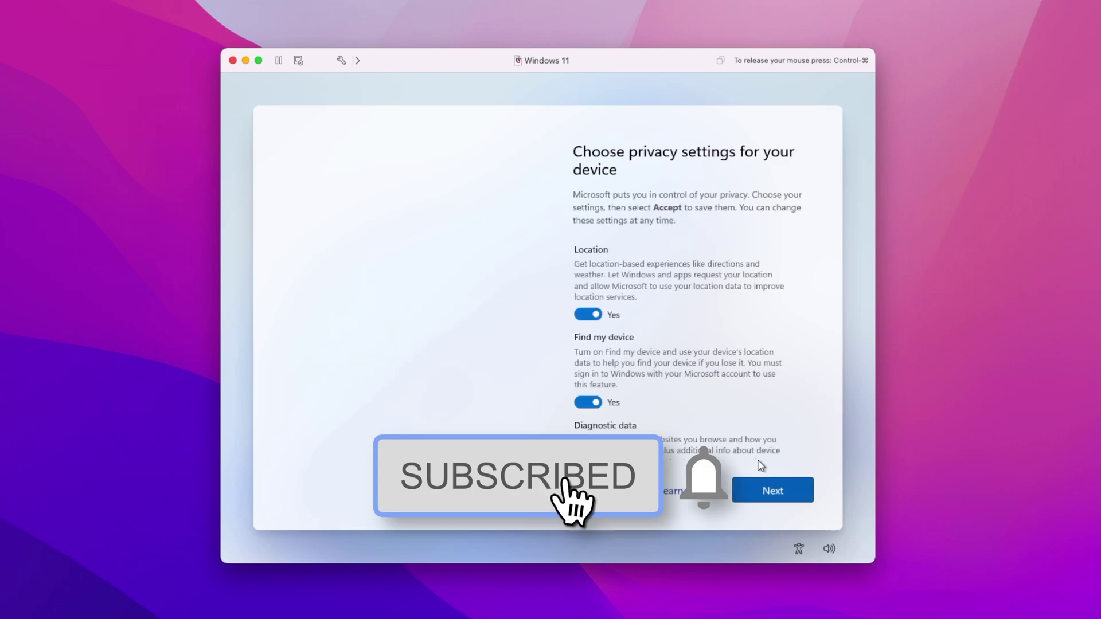
pyautogui.scroll(-10, 759, 405)
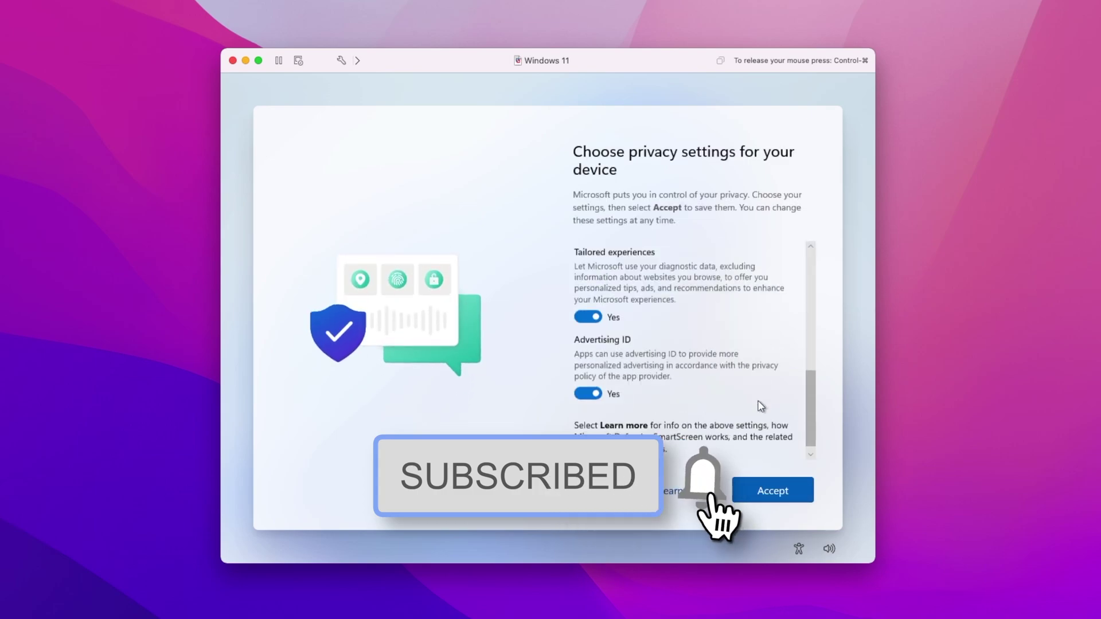
# Step: Accept the default privacy settings and wait for Windows 11 to reach its desktop
pyautogui.click(799, 502)
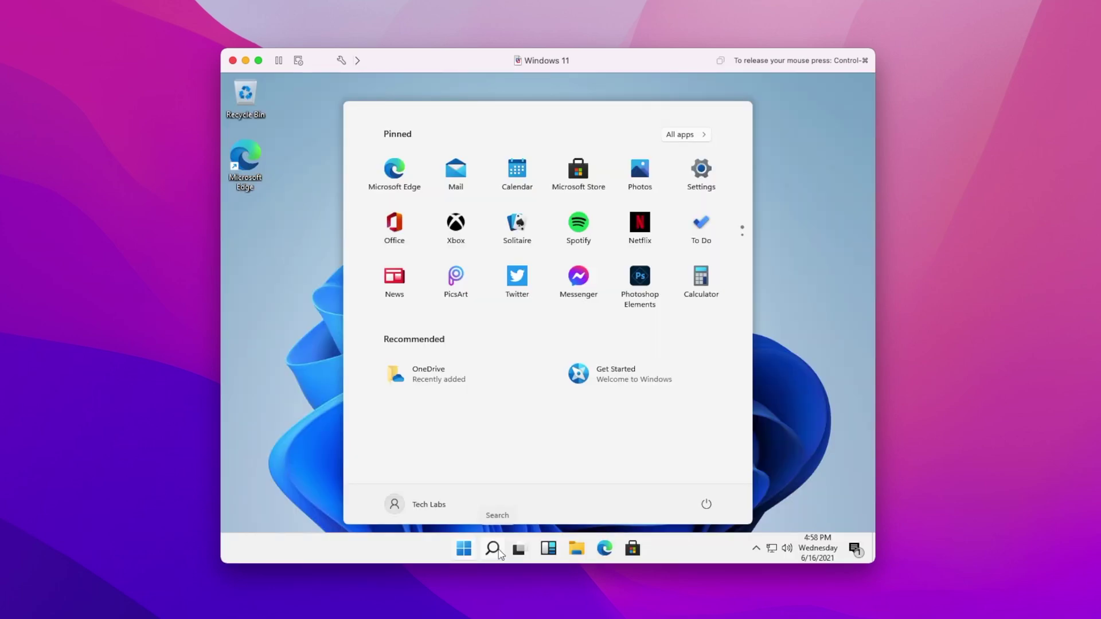
# Step: Open About Windows from the taskbar search and centre the dialog showing Windows 11 Pro
pyautogui.click(806, 382)
pyautogui.click(486, 553)
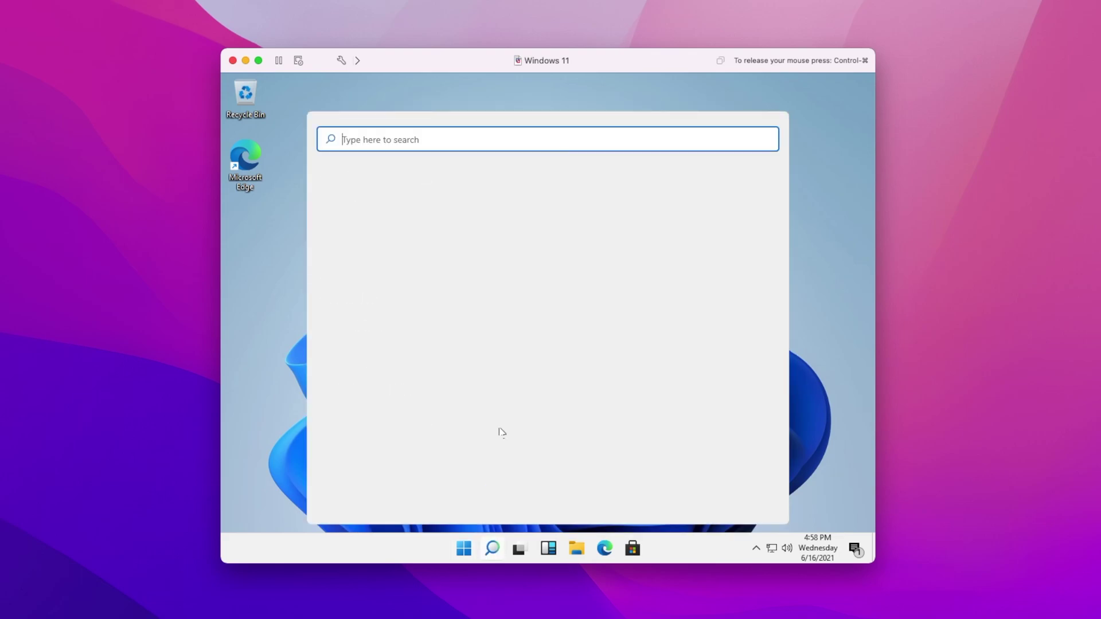
pyautogui.write('windo')
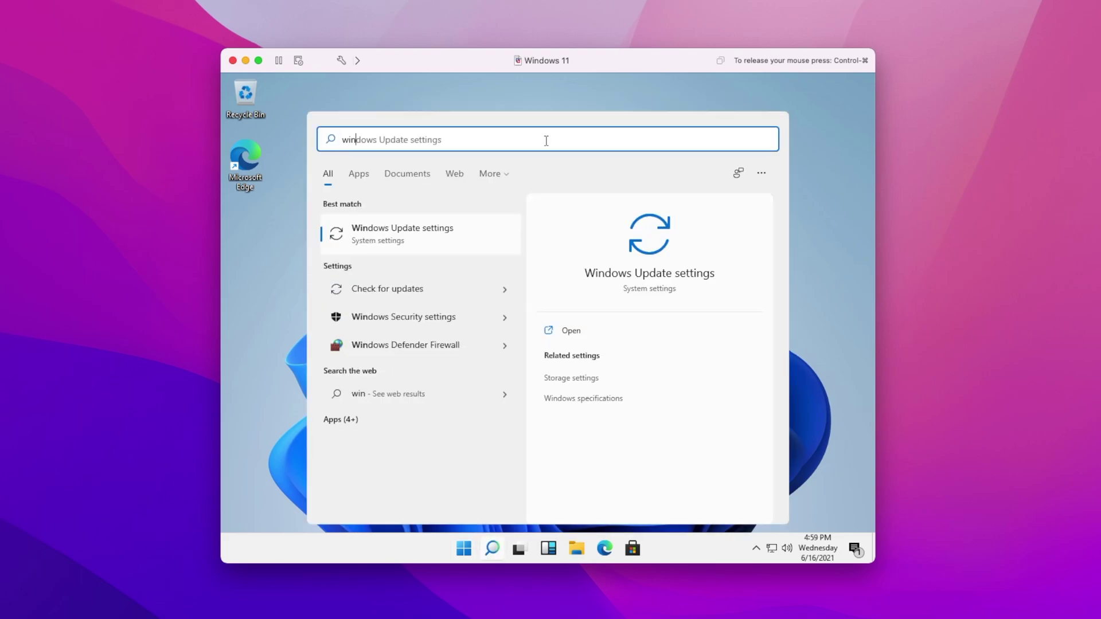
pyautogui.press('Return')
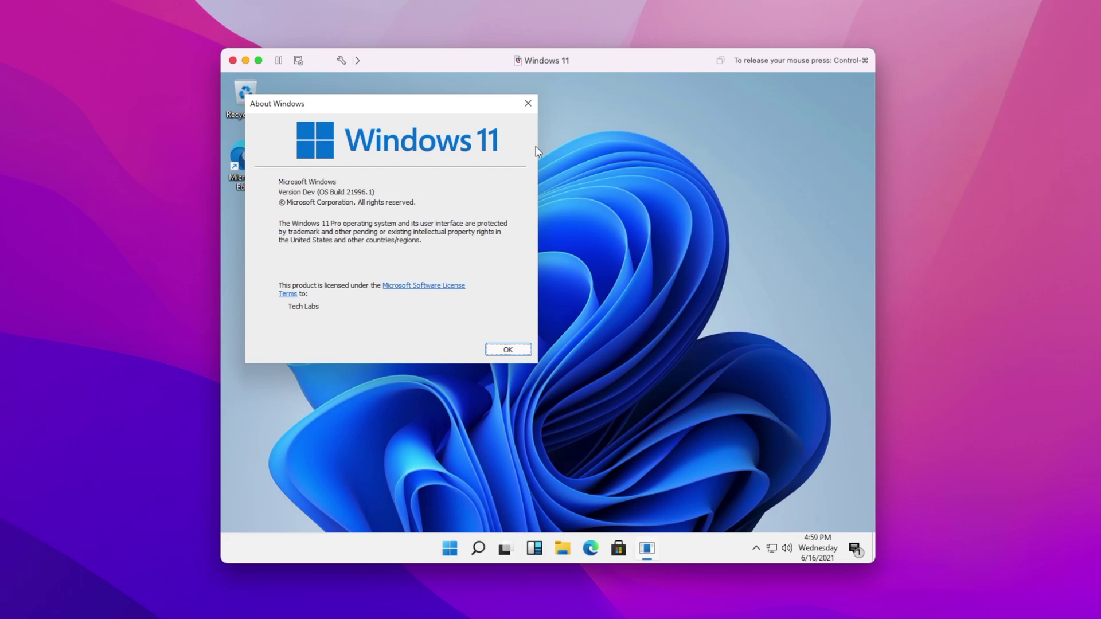
pyautogui.moveTo(465, 109); pyautogui.dragTo(640, 149)
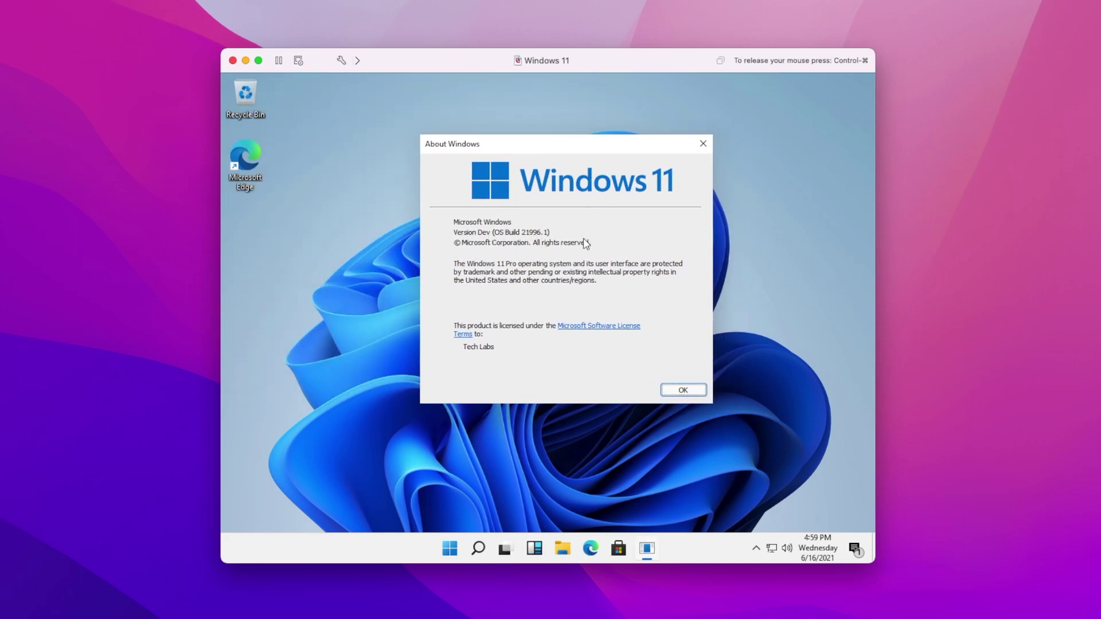